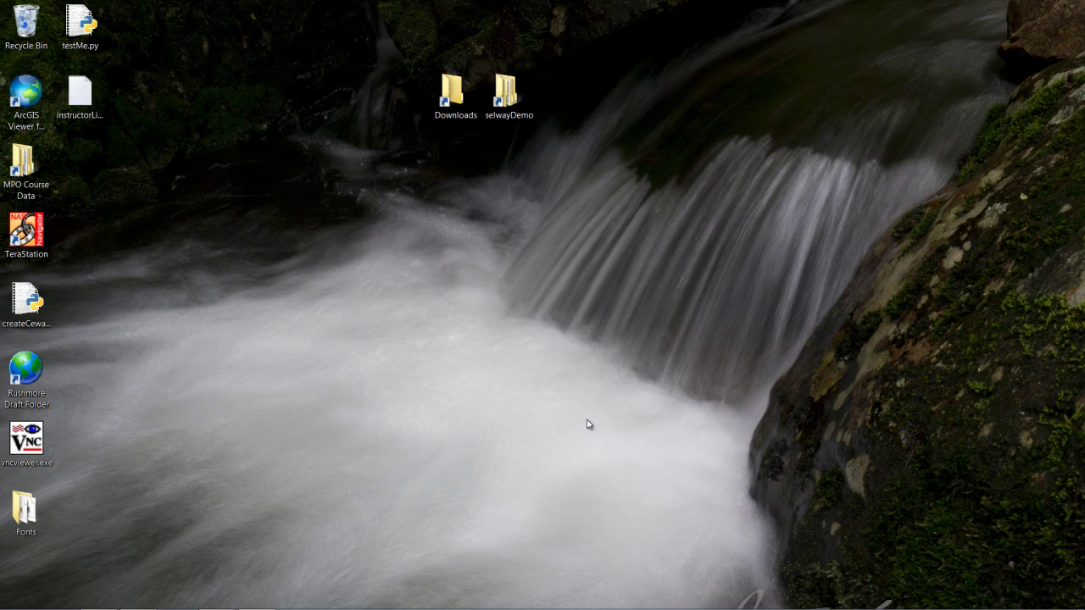
# Switch to Chrome, go to Google and search for "selway gpx"
pyautogui.moveTo(246, 604)
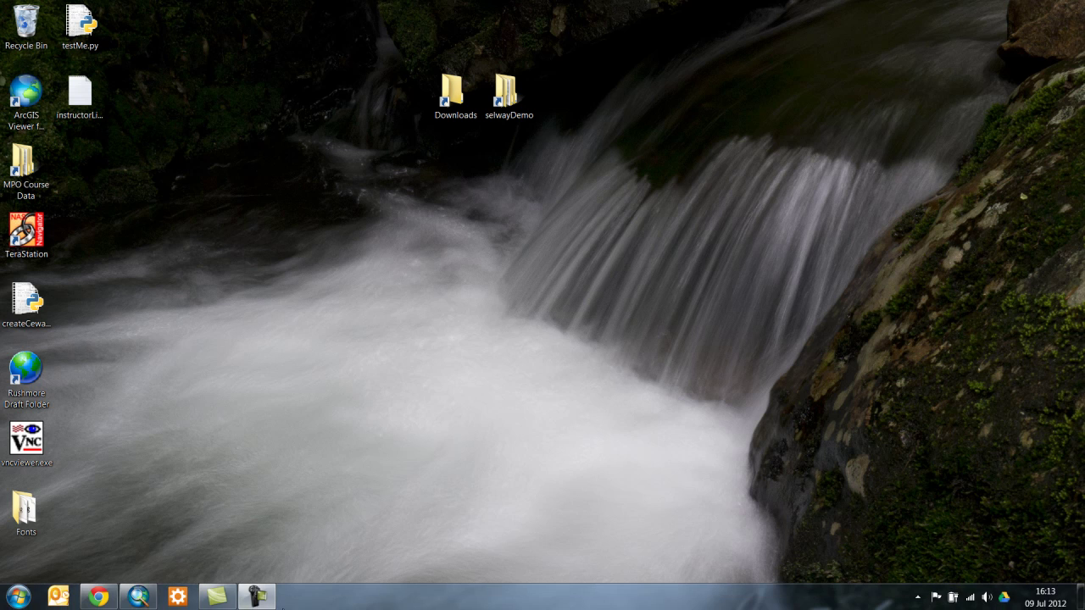
pyautogui.click(102, 598)
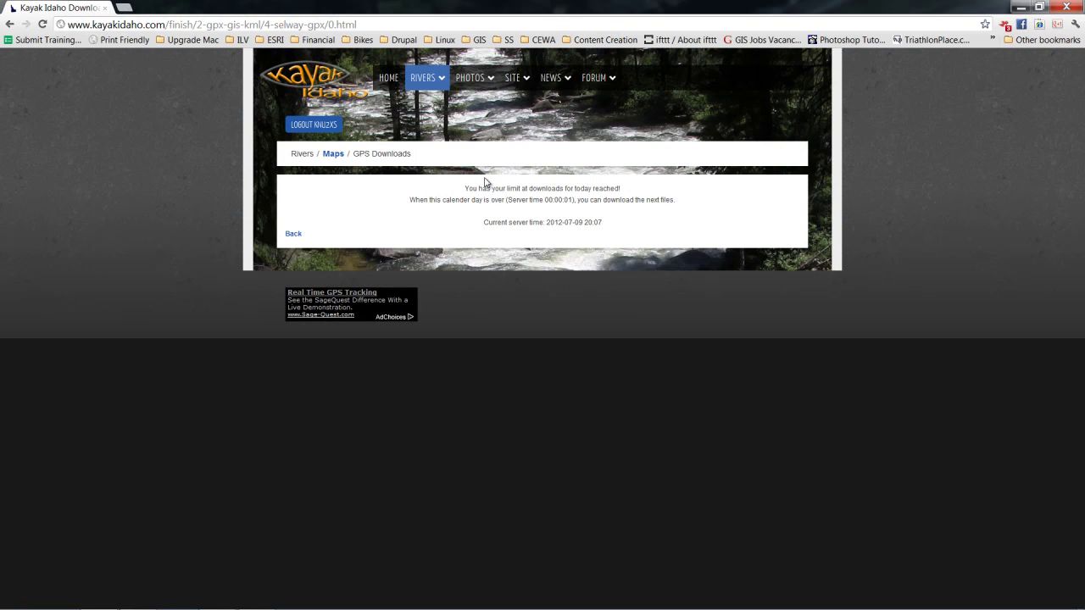
pyautogui.click(255, 24)
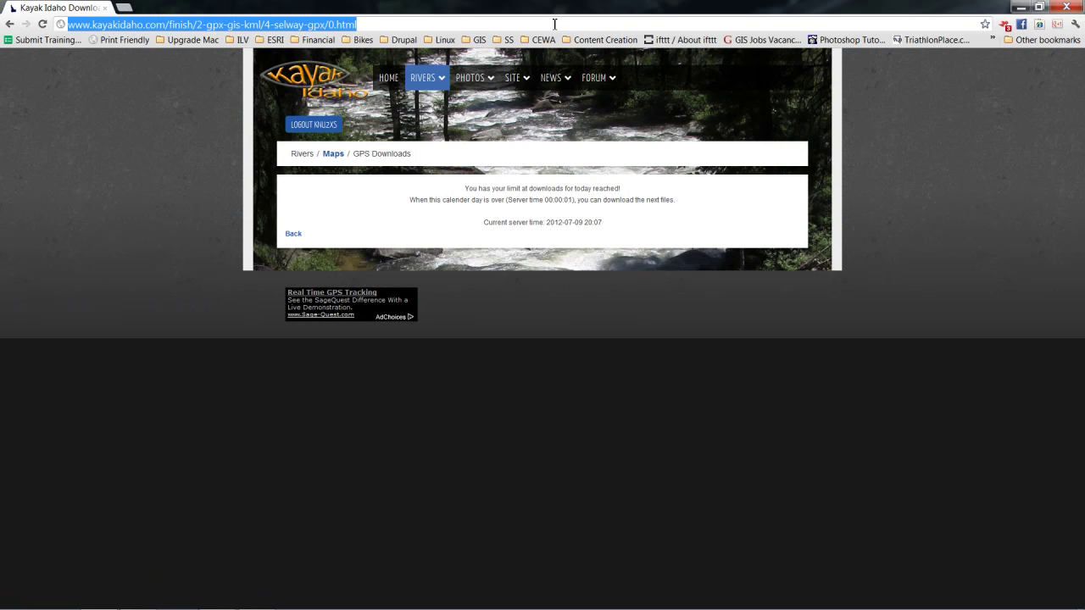
pyautogui.write('google')
pyautogui.press('Return')
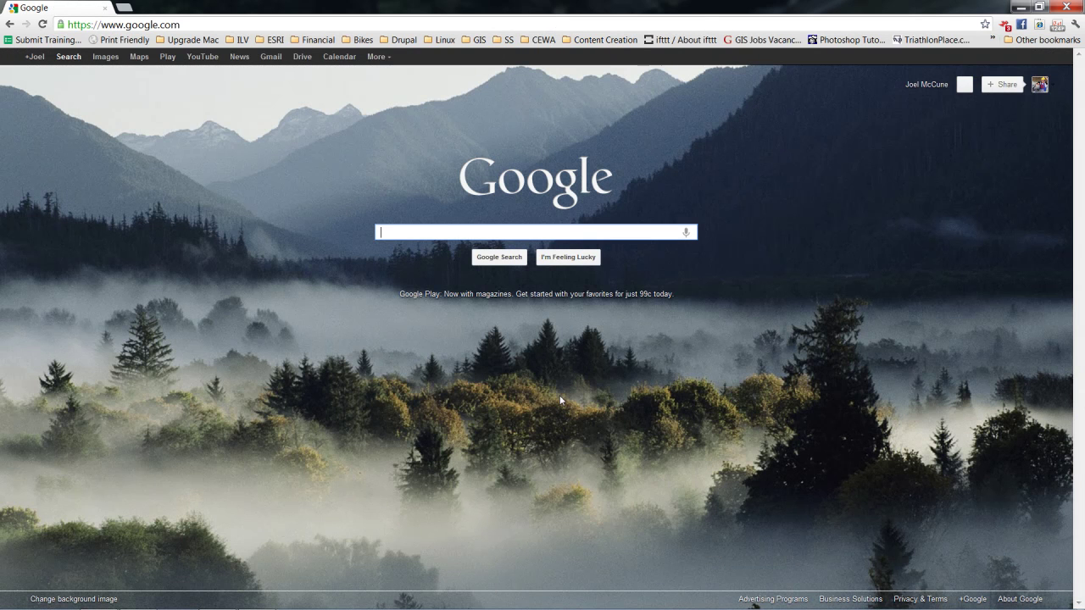
pyautogui.write('s')
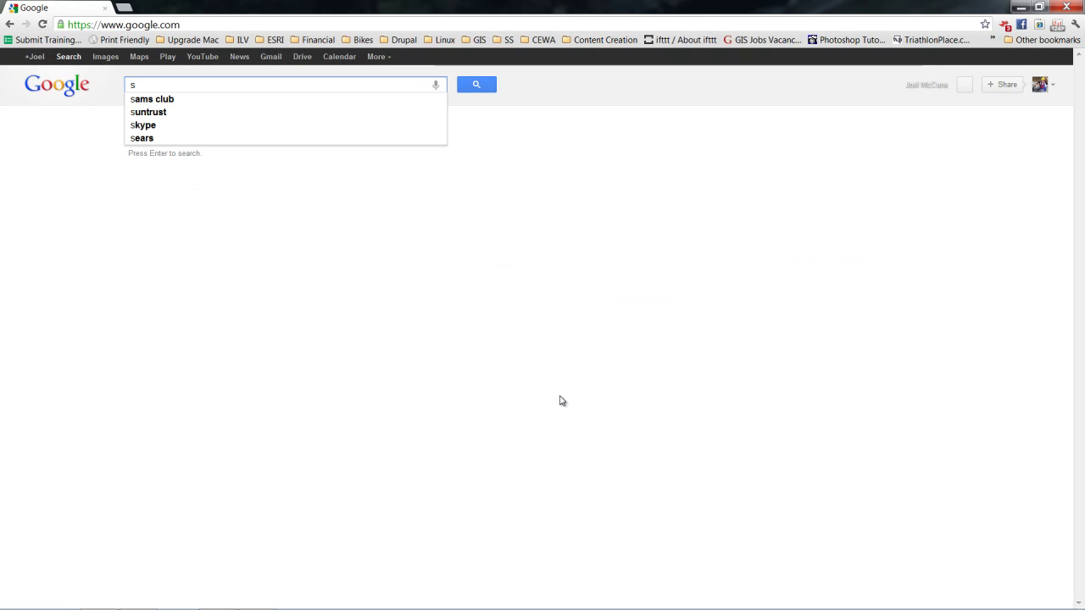
pyautogui.write('elway ')
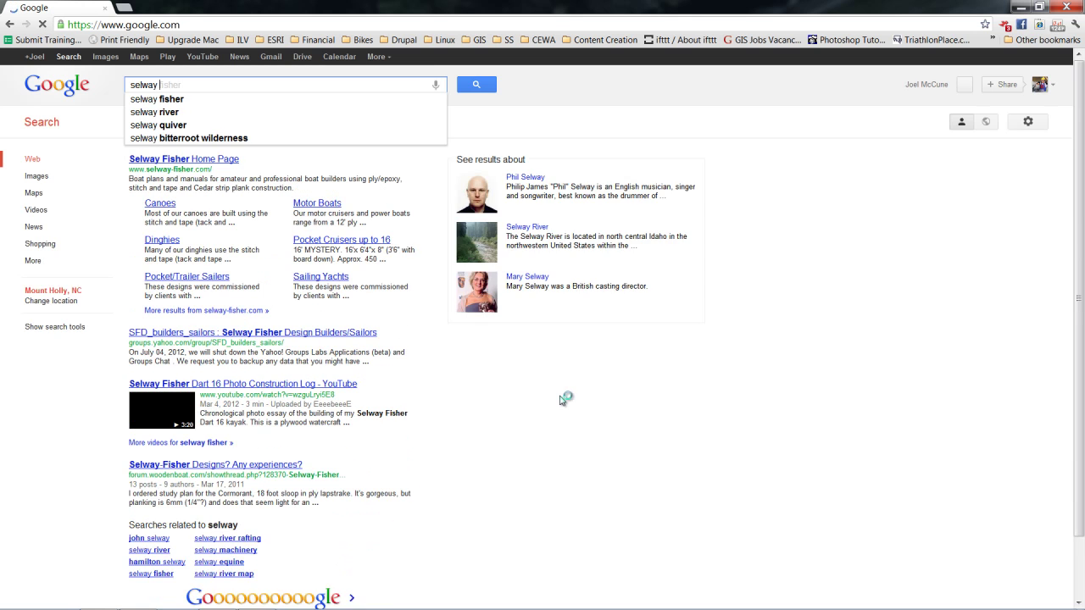
pyautogui.write('gpx')
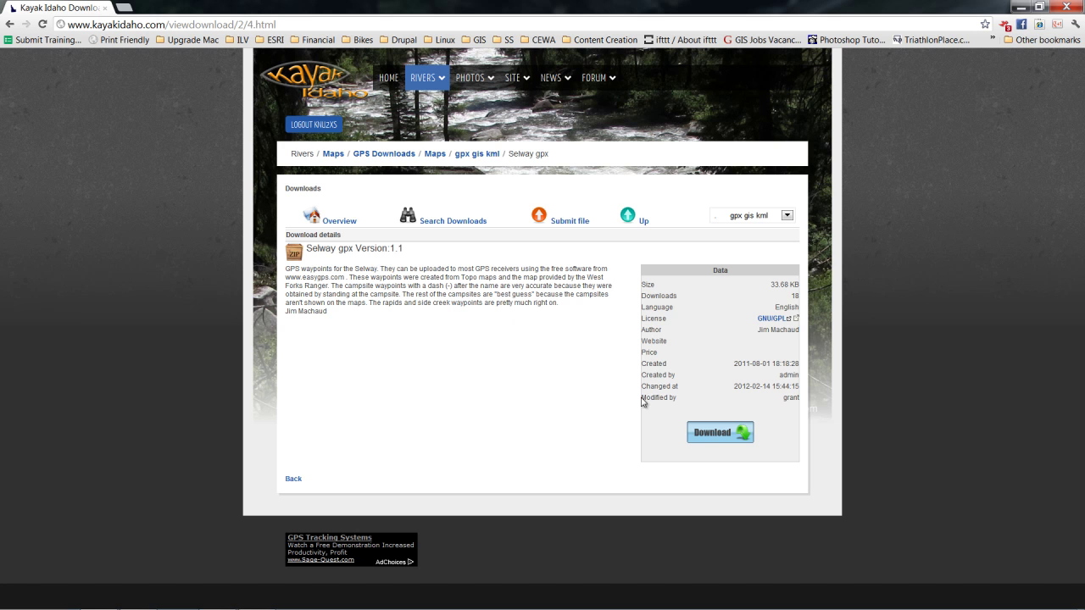
# Request the Selway gpx download on the Kayak Idaho site and accept the listed conditions
pyautogui.click(708, 437)
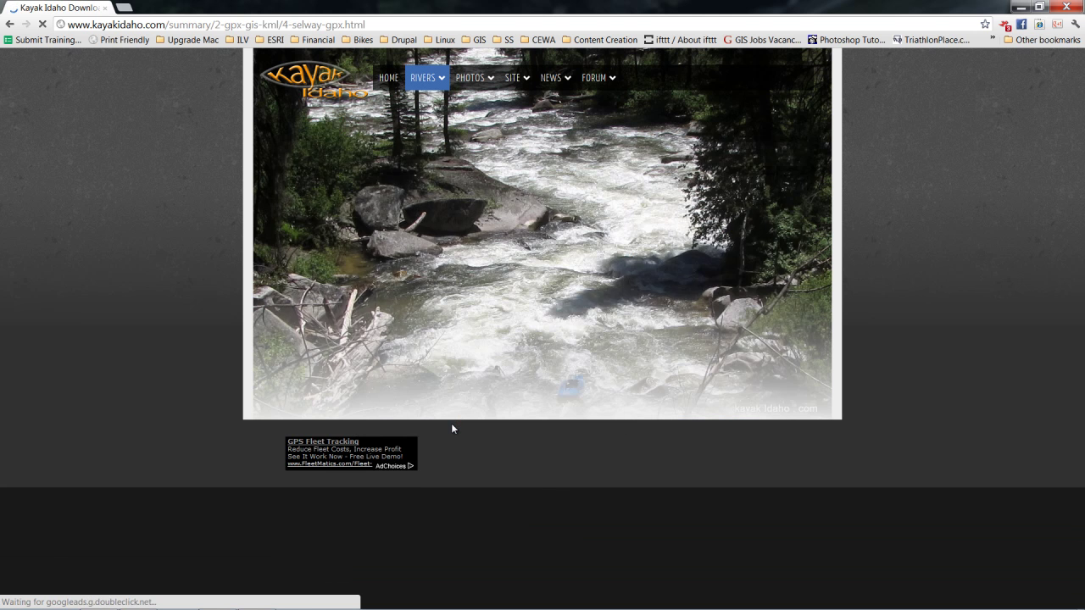
pyautogui.click(487, 339)
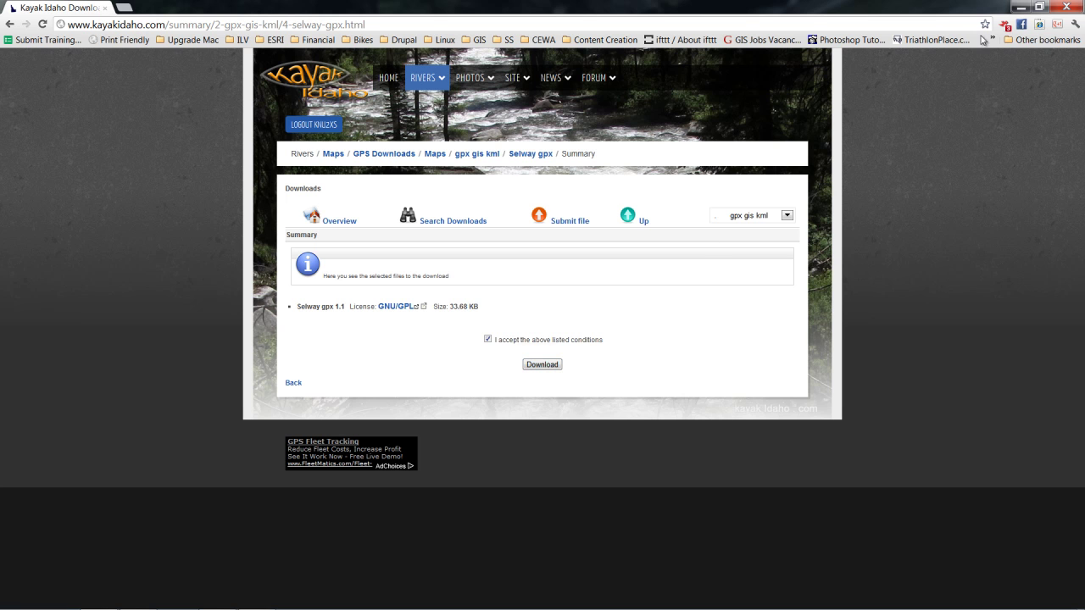
# Switch to the desktop, open the Downloads and selwayDemo folders, and select gps-selway.gpx inside the staging folder
pyautogui.click(1028, 7)
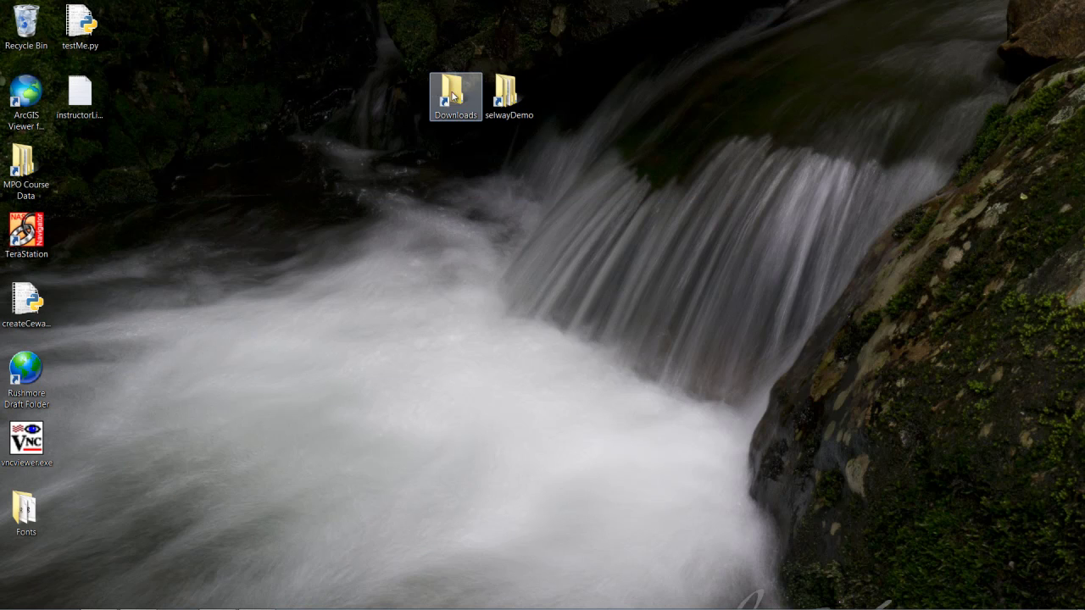
pyautogui.click(441, 95)
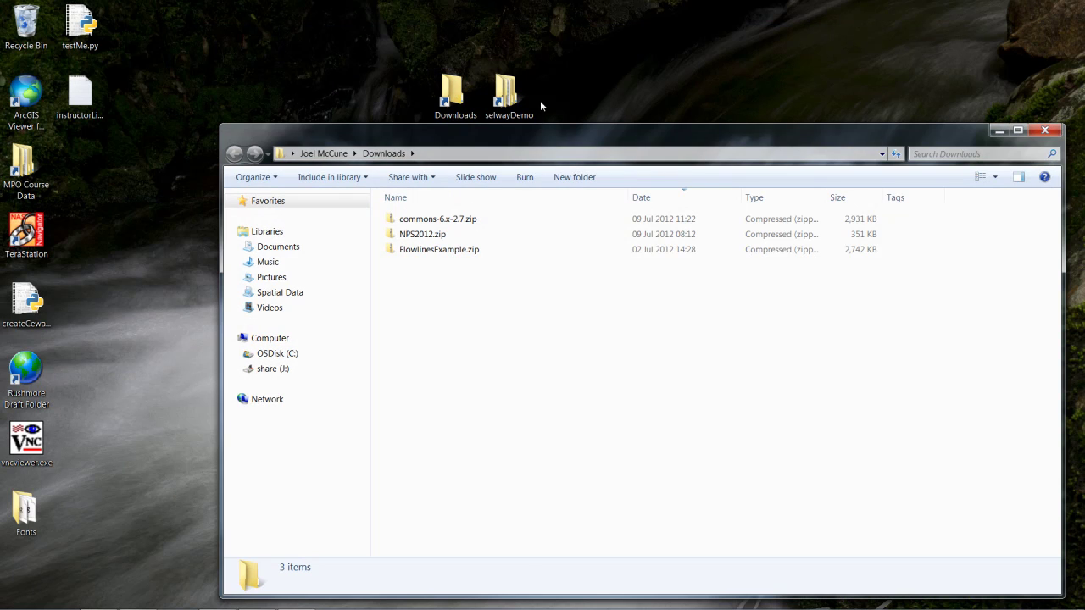
pyautogui.doubleClick(525, 110)
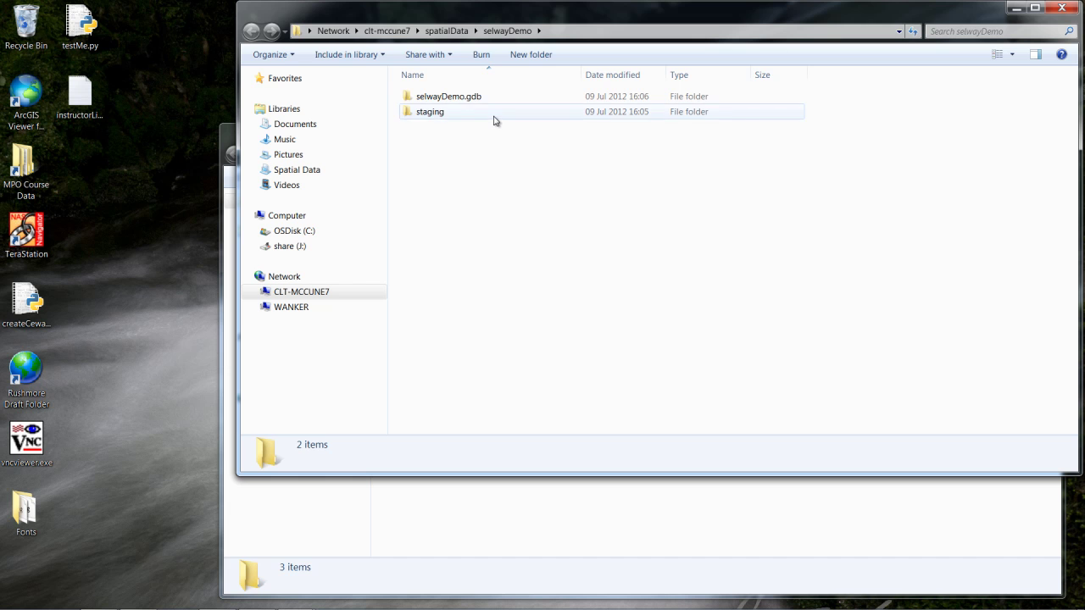
pyautogui.doubleClick(494, 113)
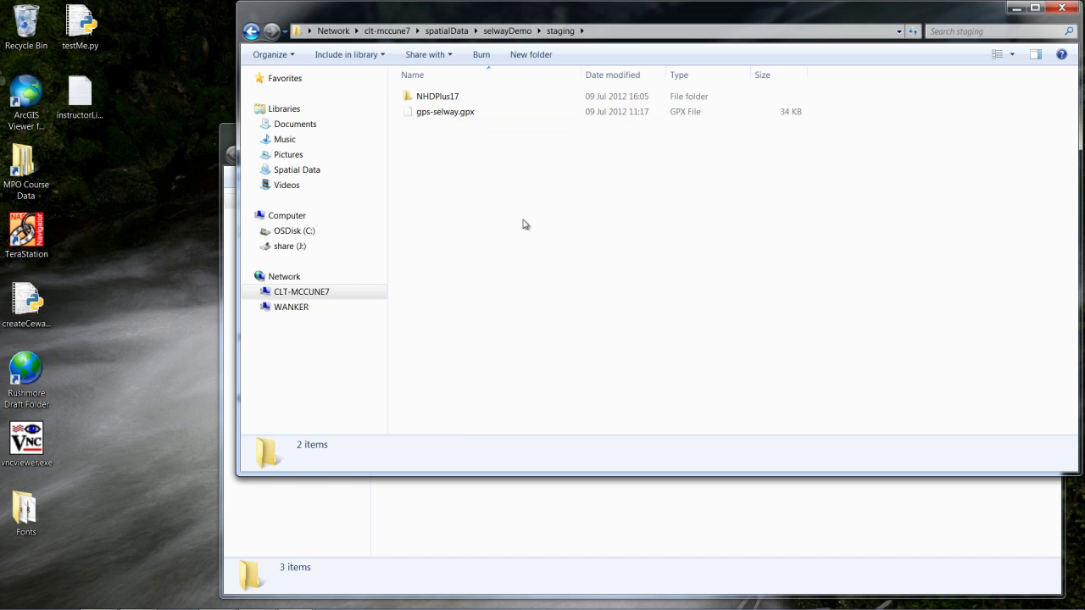
pyautogui.click(462, 115)
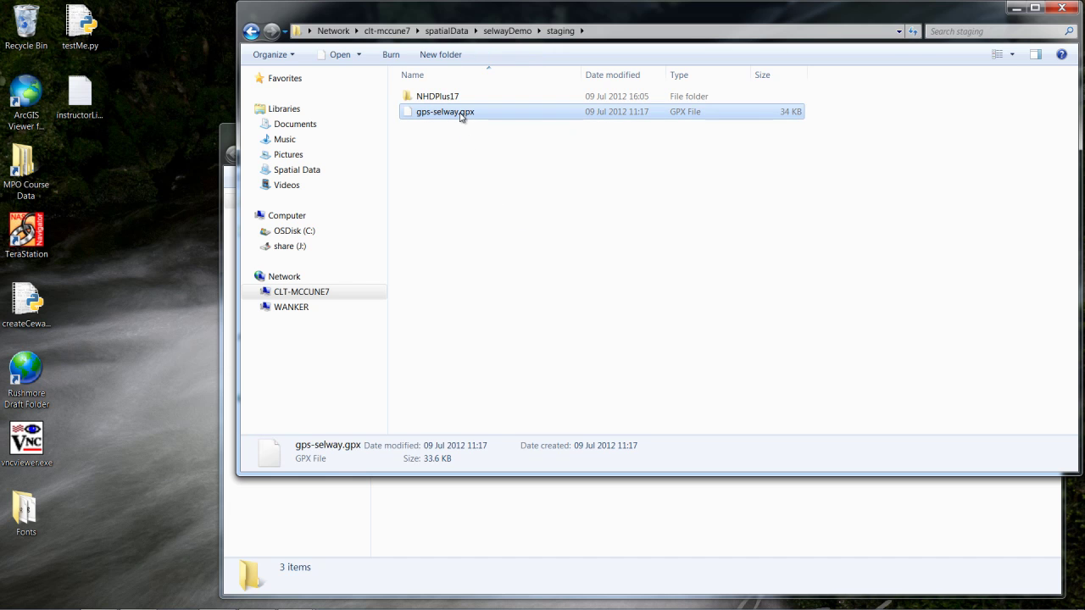
# Close the Downloads folder window and move the staging folder window towards the middle of the desktop
pyautogui.click(522, 509)
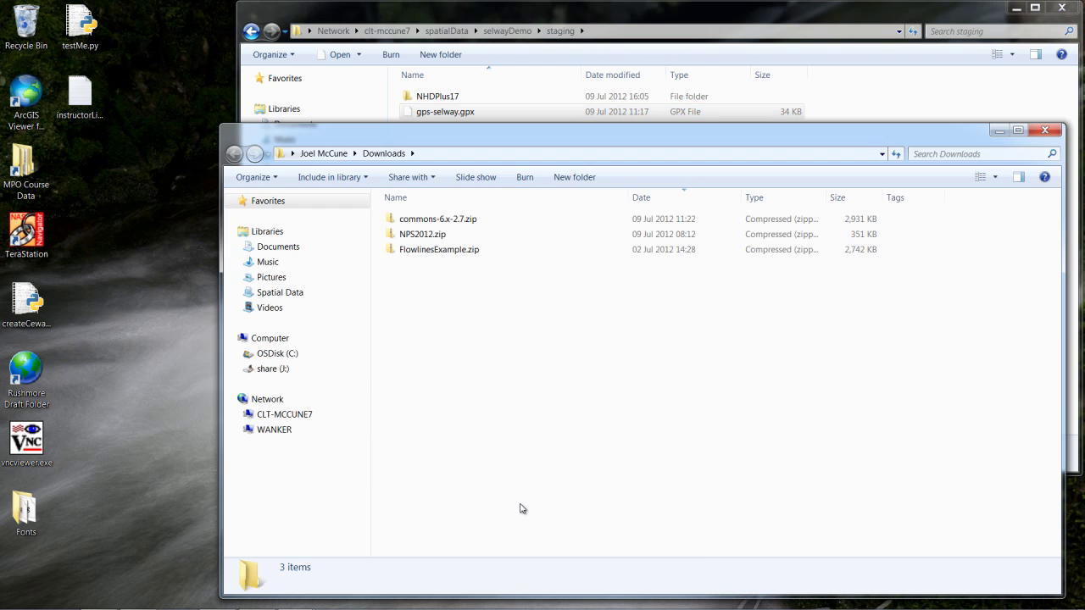
pyautogui.click(1045, 130)
pyautogui.moveTo(886, 9); pyautogui.dragTo(819, 40)
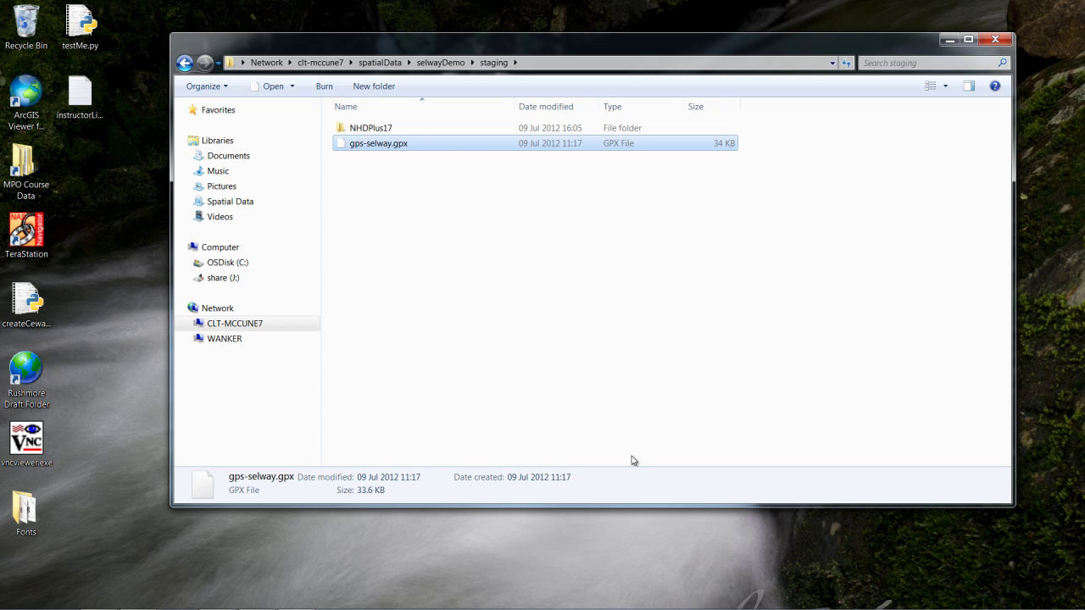
# Switch back to Chrome and search the web for "nhdplus"
pyautogui.moveTo(748, 605)
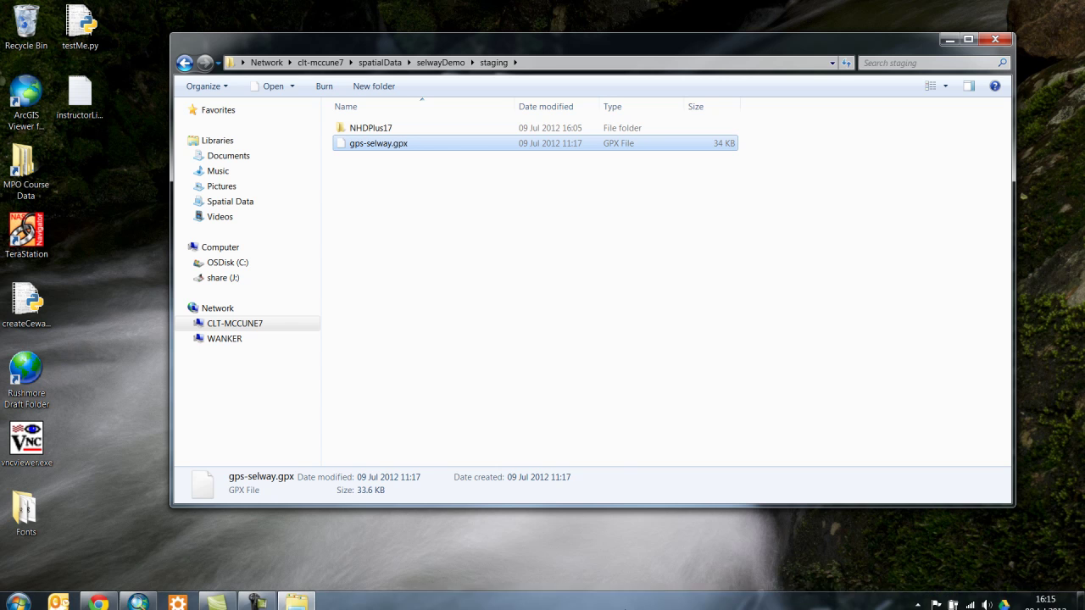
pyautogui.click(109, 602)
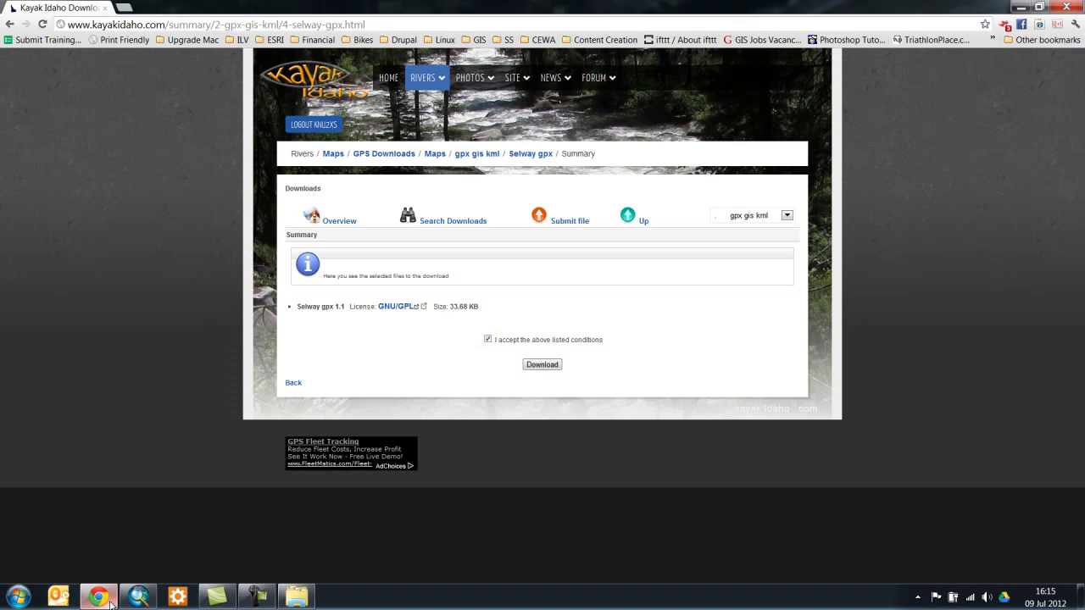
pyautogui.click(402, 25)
pyautogui.write('nhd')
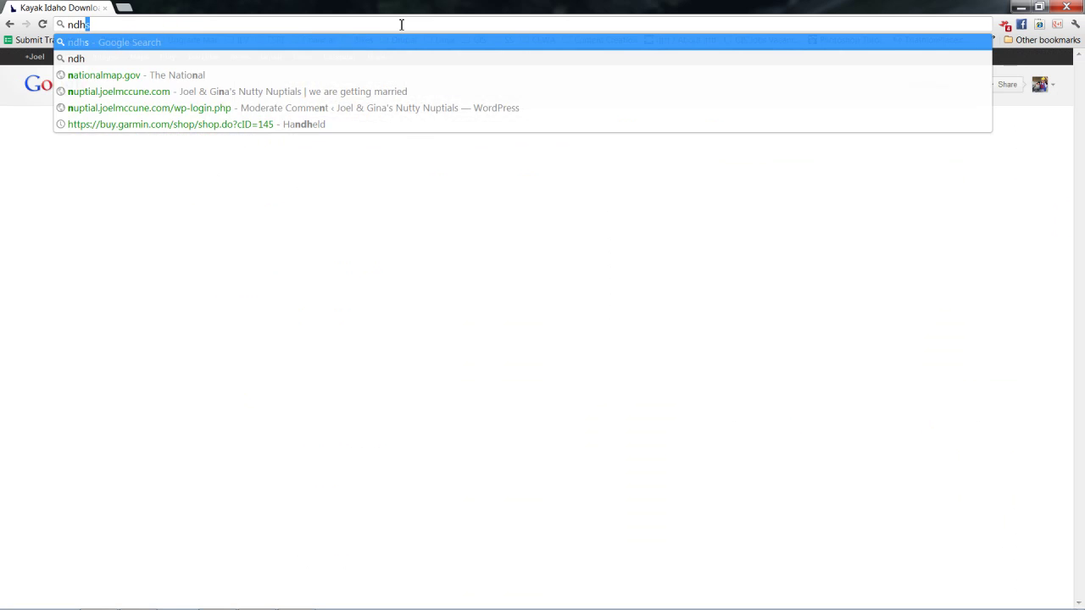
pyautogui.write('plus')
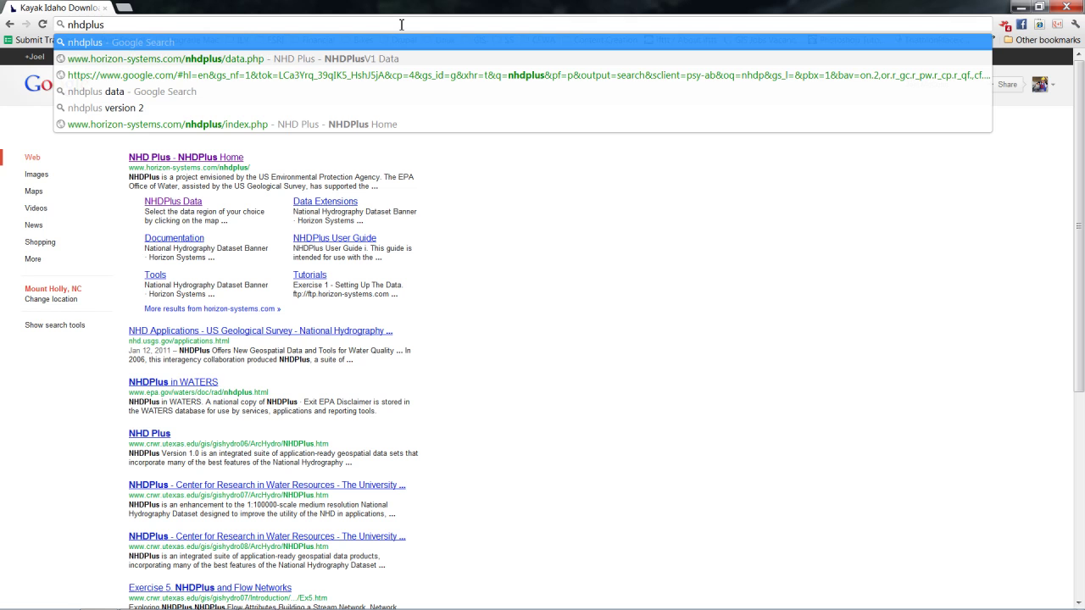
pyautogui.press('Return')
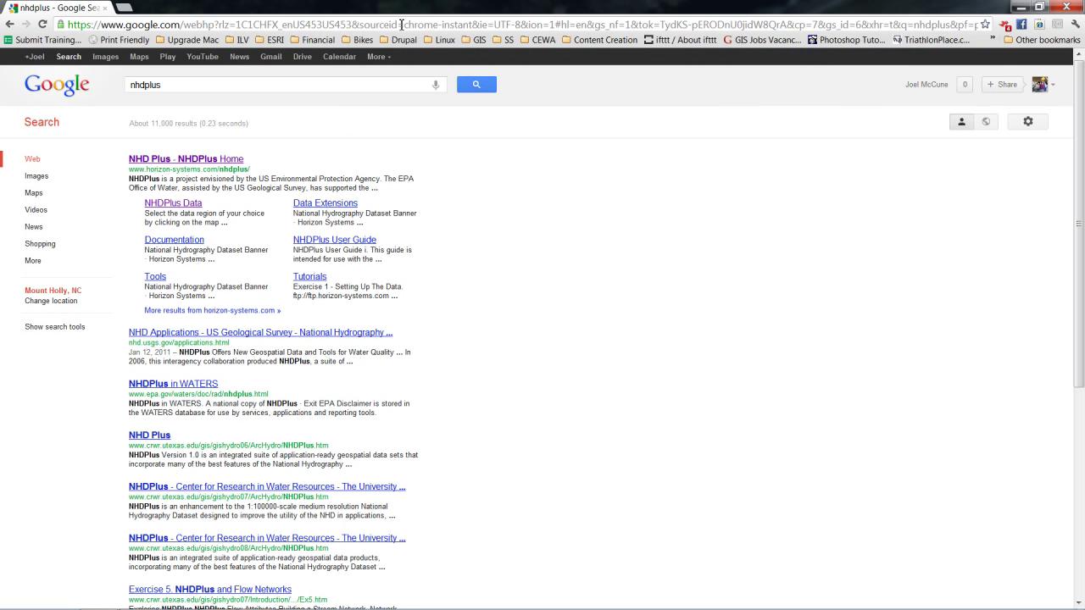
# Open the NHDPlus Home site and find the NHDPlusV1 file downloads for the Pacific Northwest (17) region
pyautogui.click(224, 161)
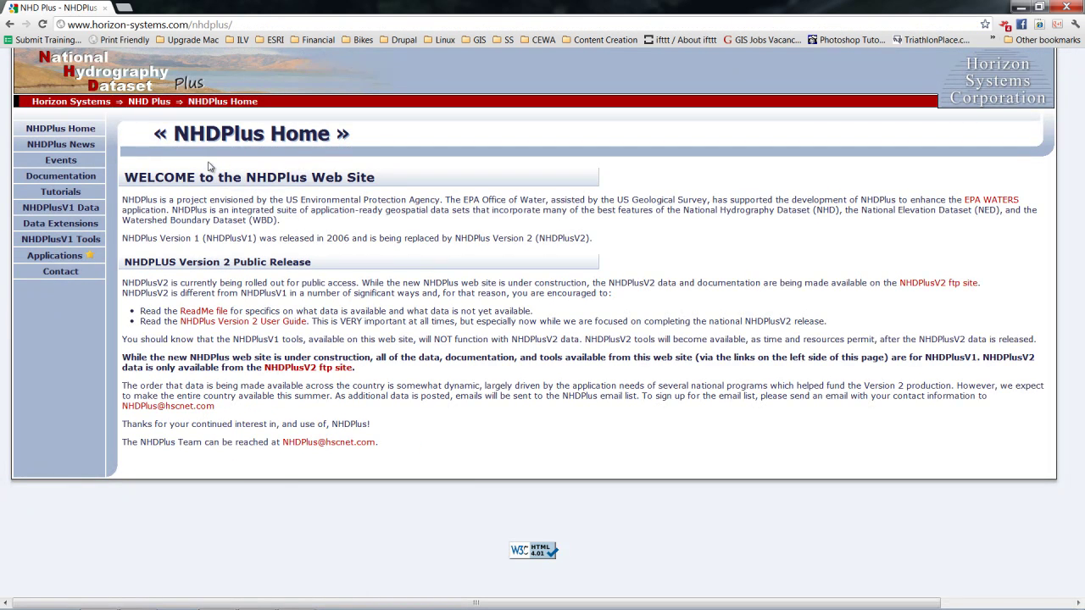
pyautogui.click(90, 212)
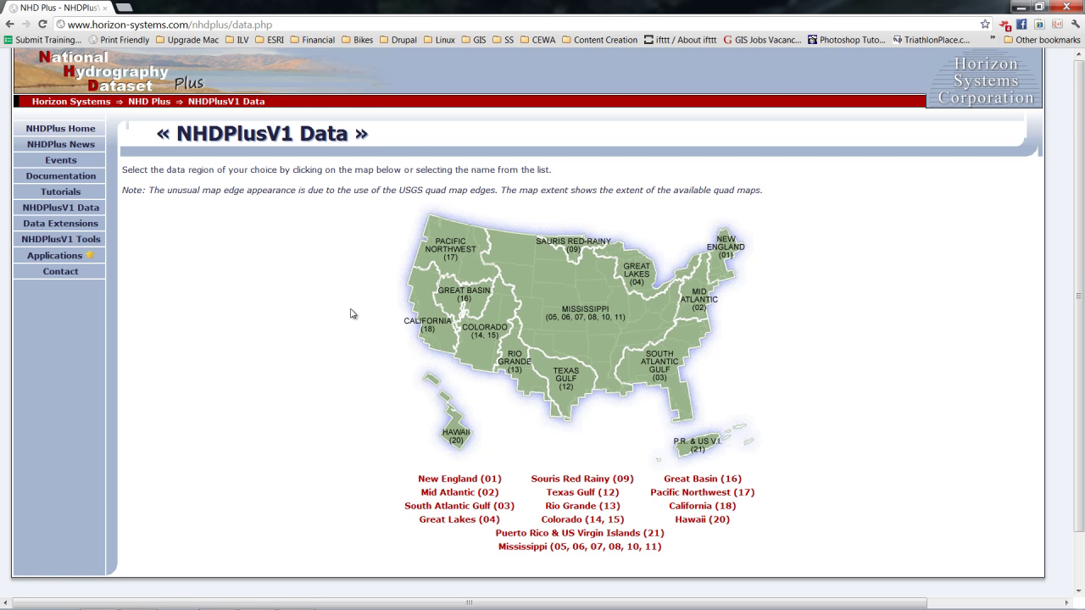
pyautogui.click(450, 260)
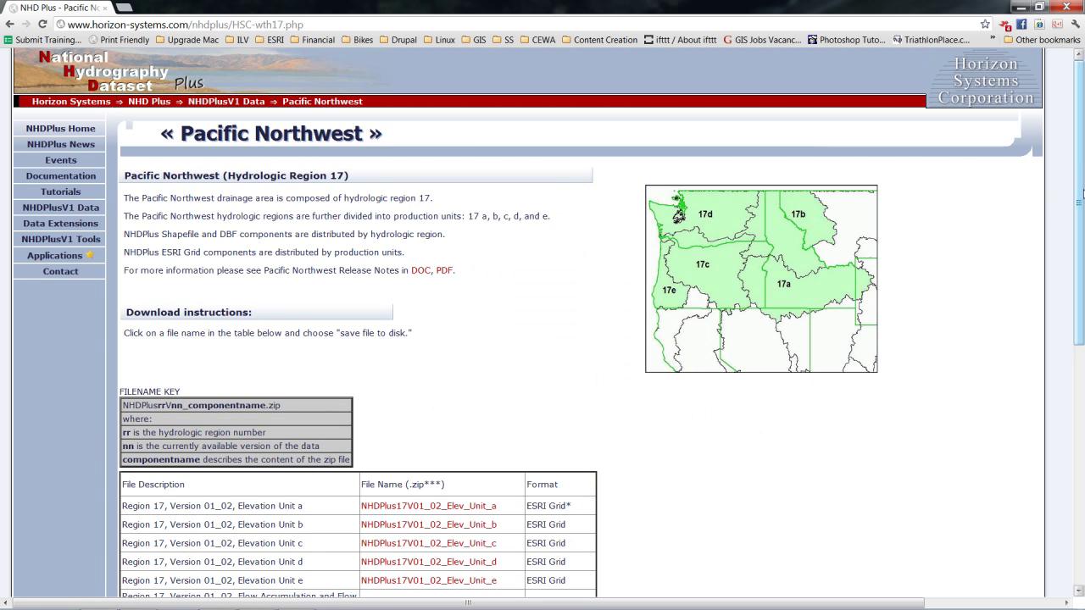
pyautogui.moveTo(1081, 191); pyautogui.dragTo(1080, 337)
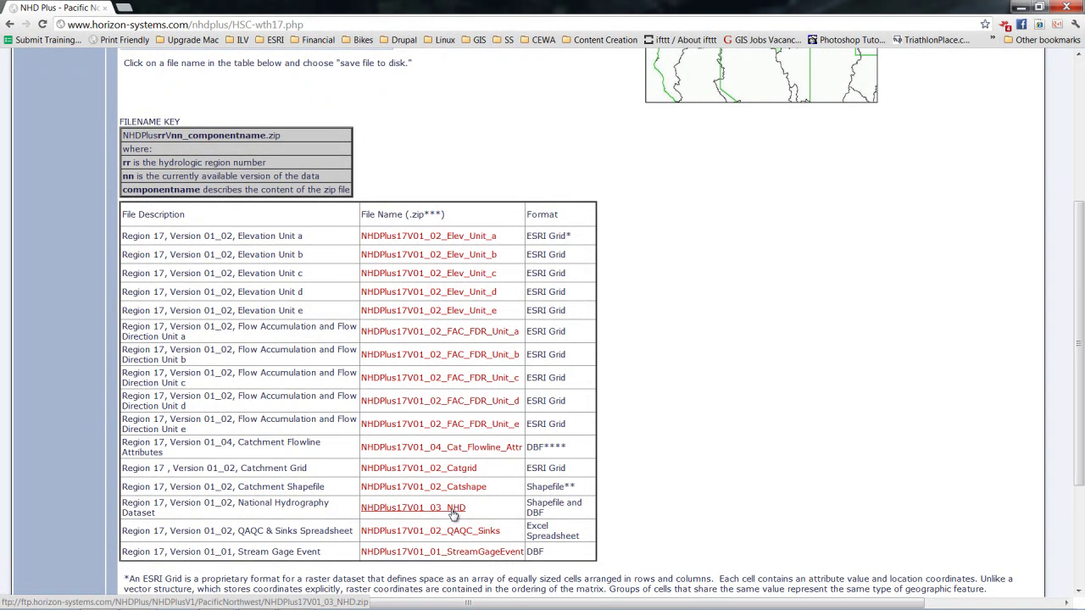
# Return to the staging folder and open the Hydrography folder inside NHDPlus17
pyautogui.click(1020, 8)
pyautogui.click(517, 129)
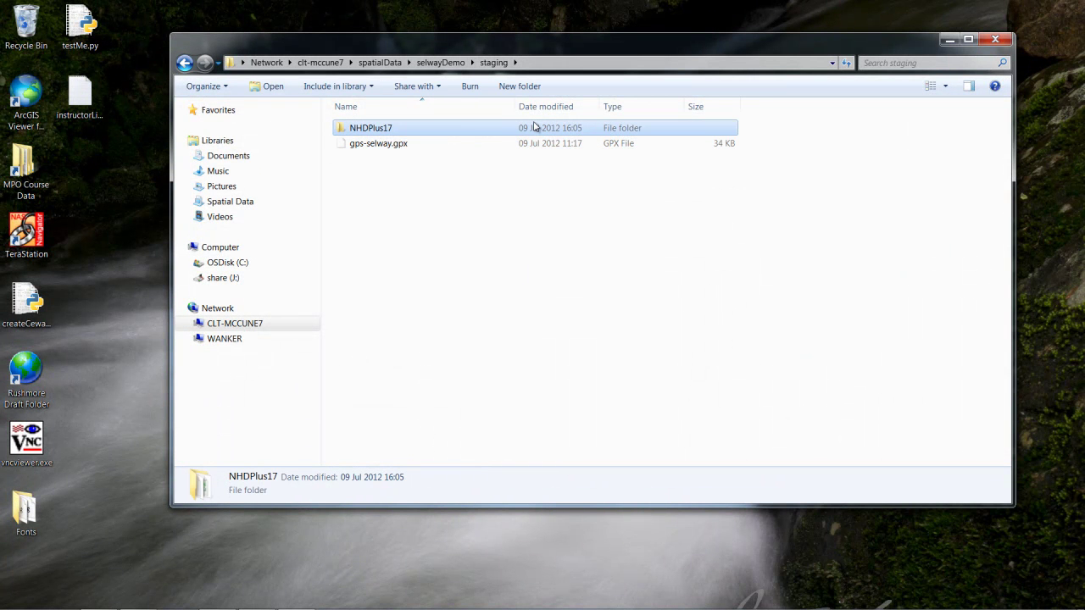
pyautogui.doubleClick(534, 130)
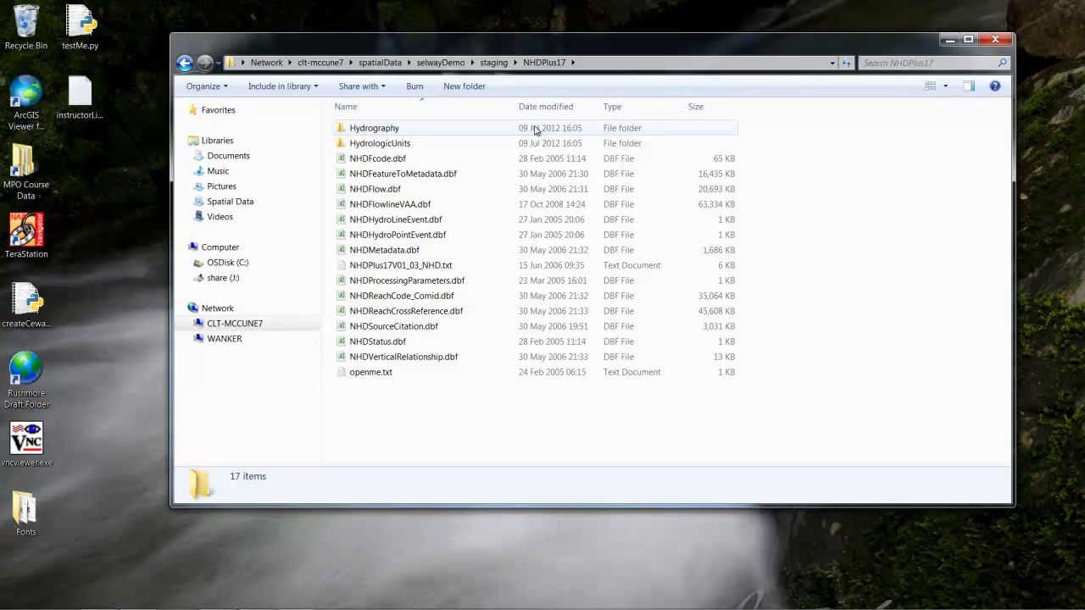
pyautogui.doubleClick(523, 133)
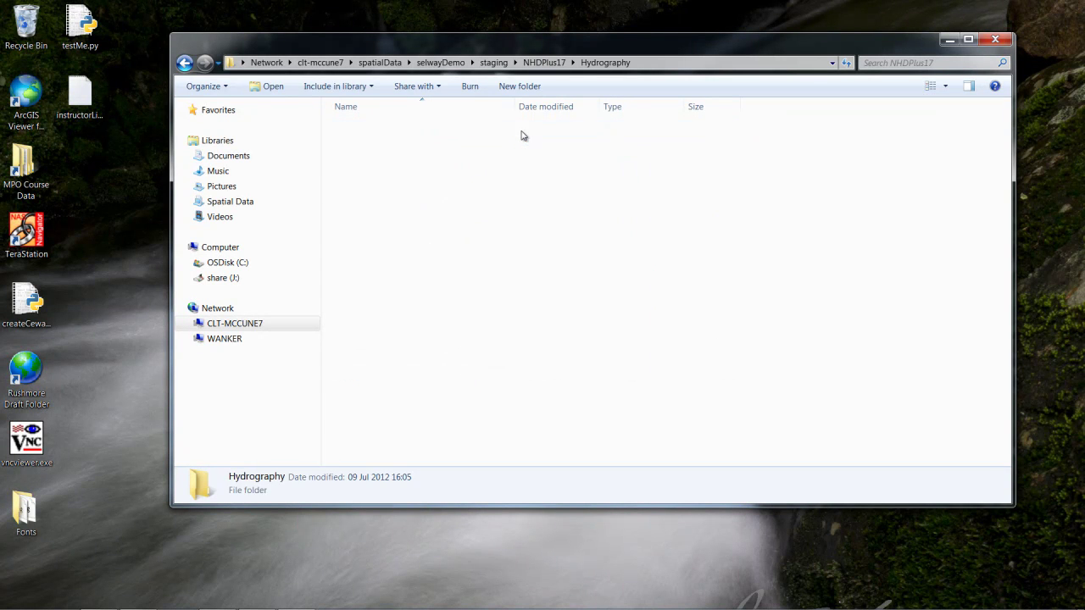